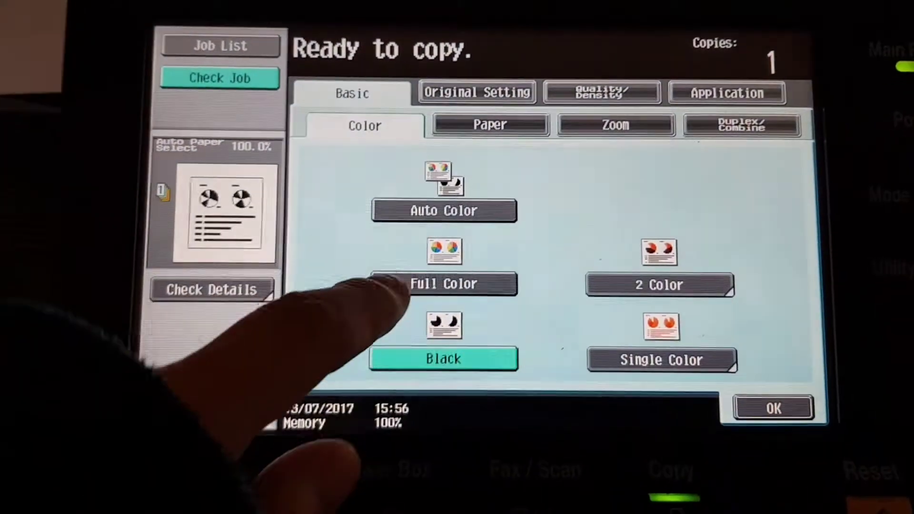
Make the copy Full Color and set the original size to A3 via the paper settings.
click(446, 294)
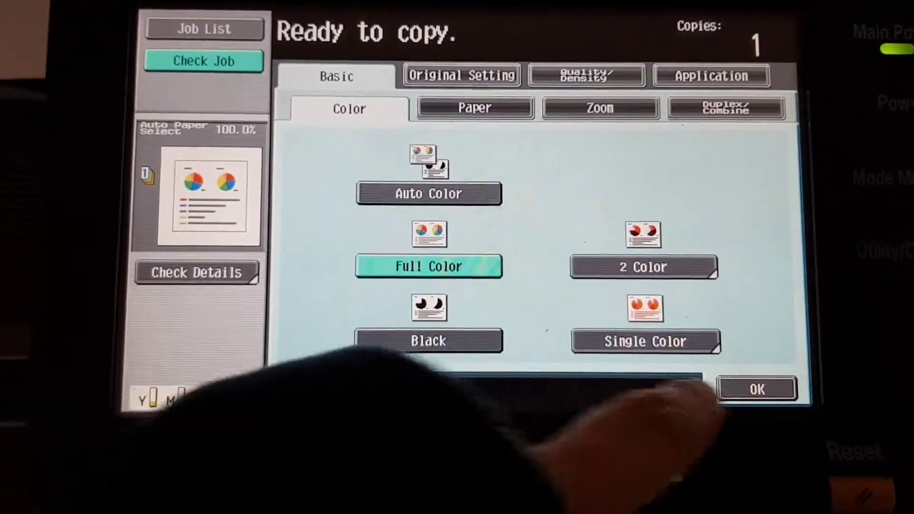
click(776, 416)
click(457, 214)
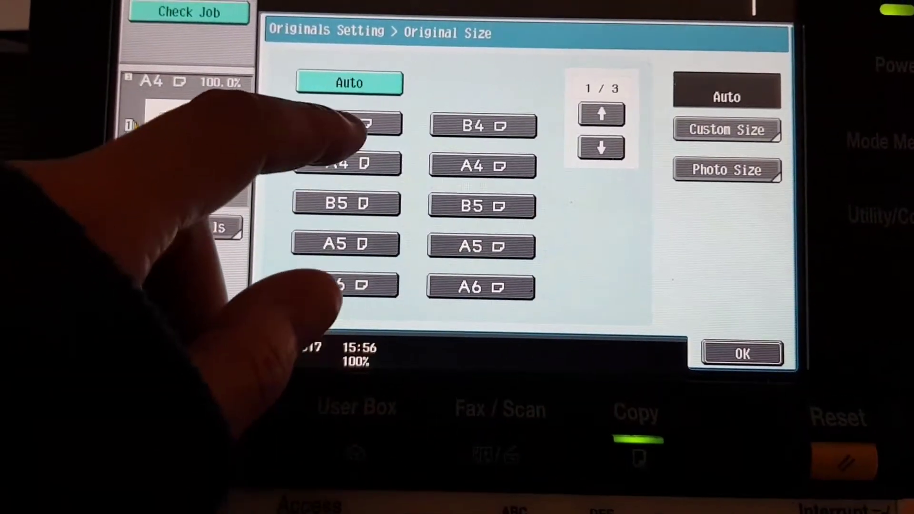
click(342, 122)
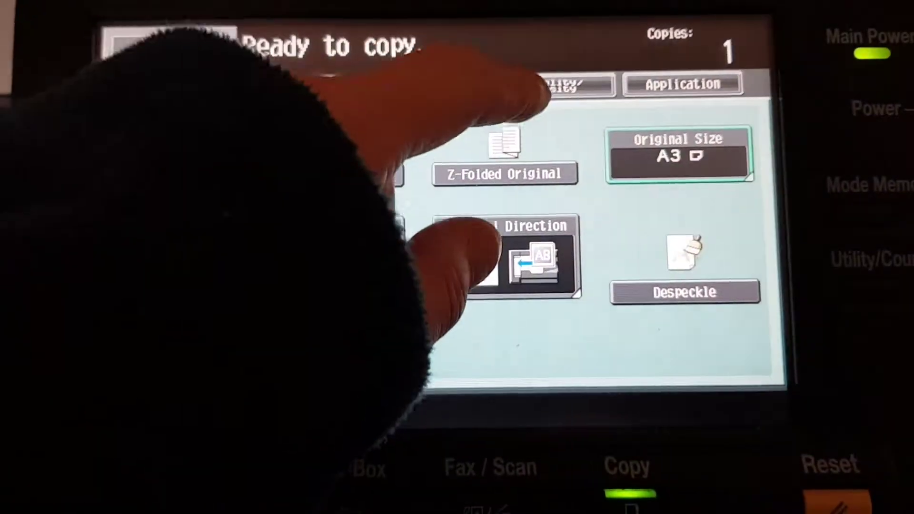
click(565, 86)
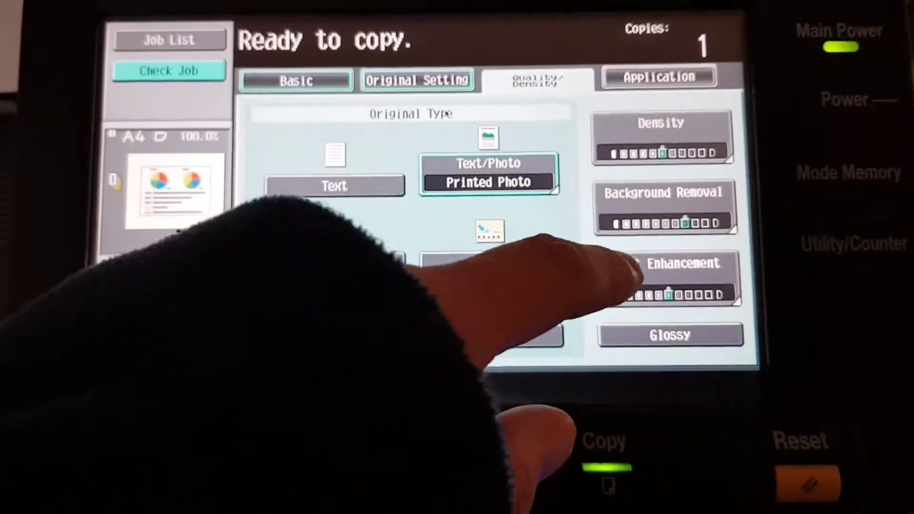
Apply Darker Text enhancement and Dark background removal on Quality/Density.
click(628, 272)
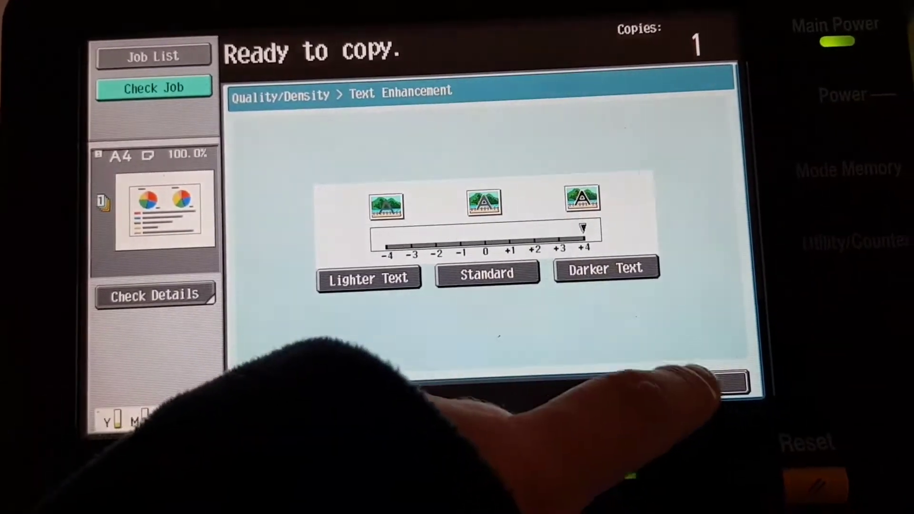
click(717, 398)
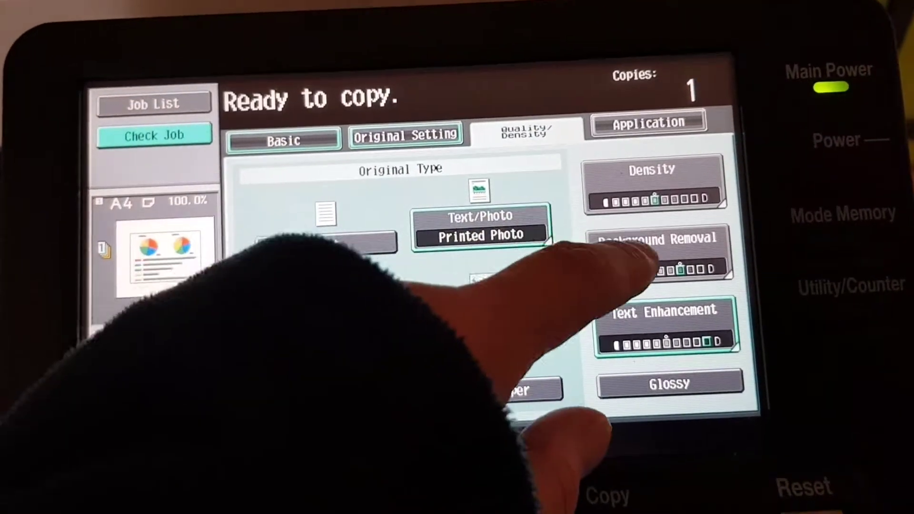
click(629, 257)
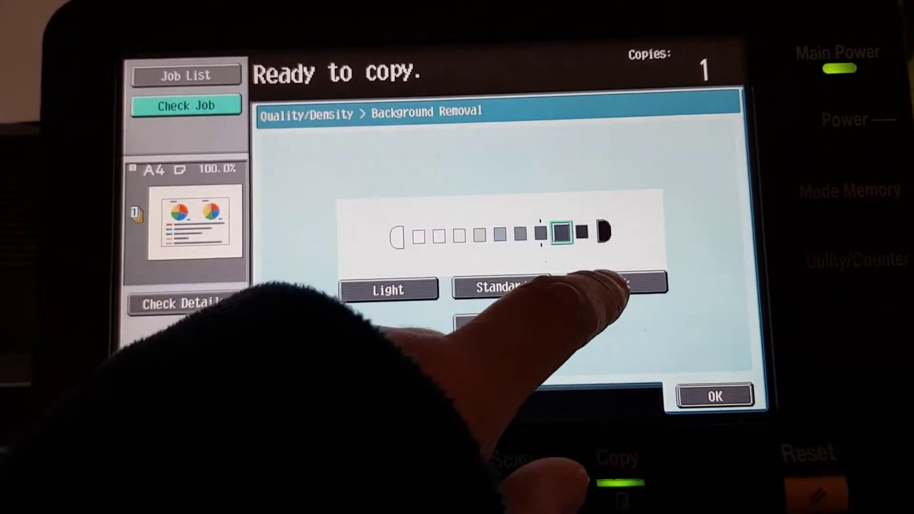
click(715, 395)
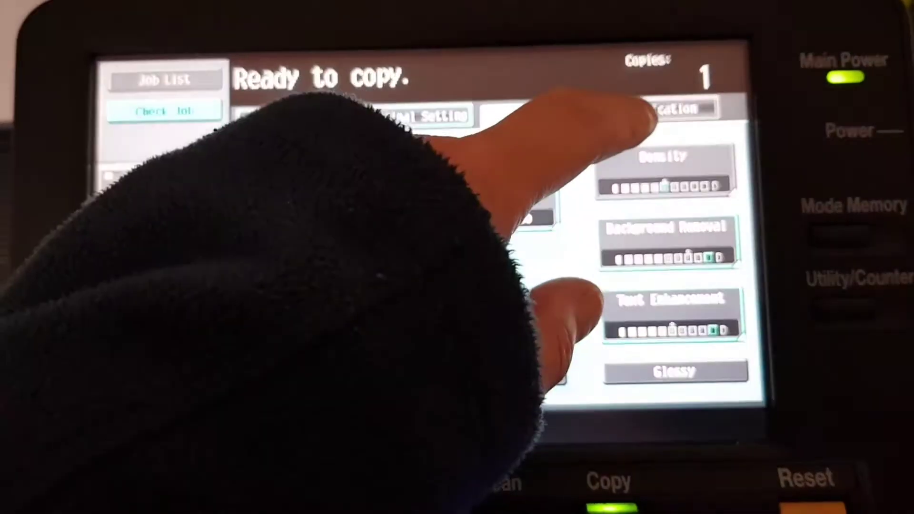
In Application > colour editing, turn on negative/positive reversal and go to colour adjustment.
click(643, 111)
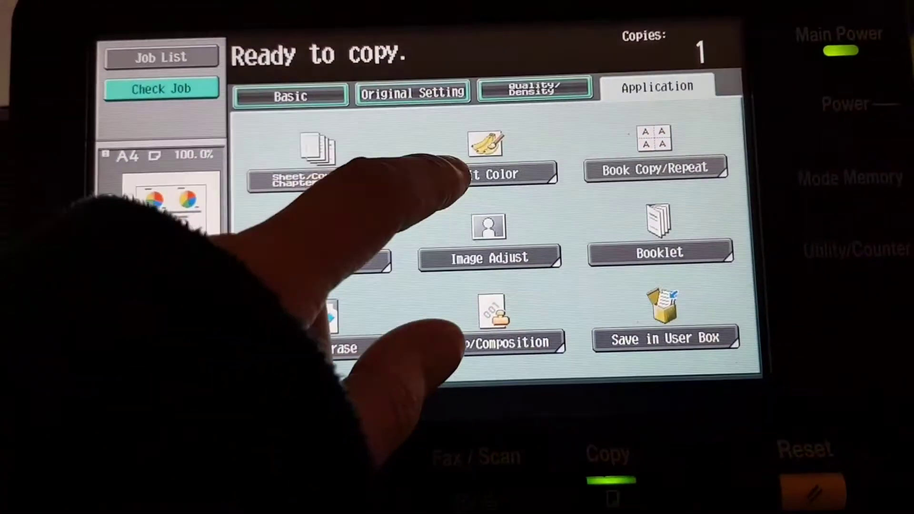
click(457, 174)
click(324, 217)
click(300, 301)
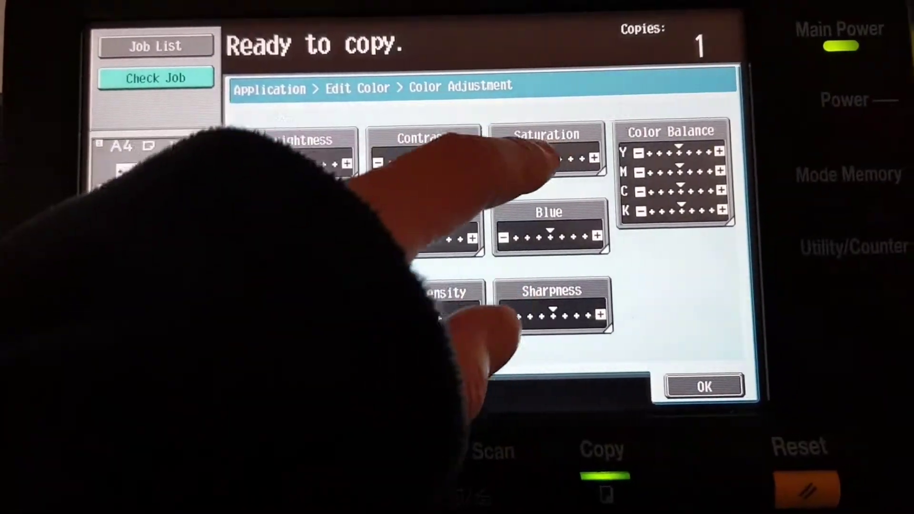
Increase saturation one level and confirm the contrast adjustment unchanged.
click(553, 161)
click(604, 264)
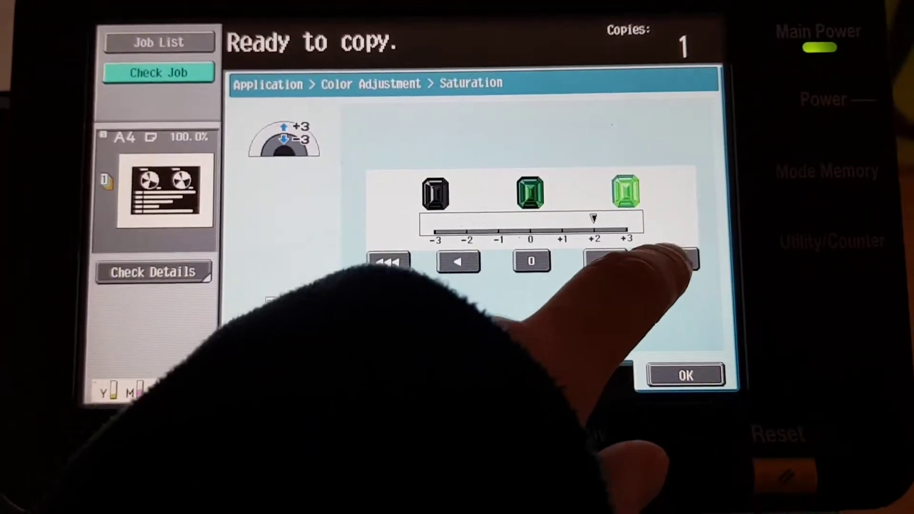
click(685, 375)
click(433, 139)
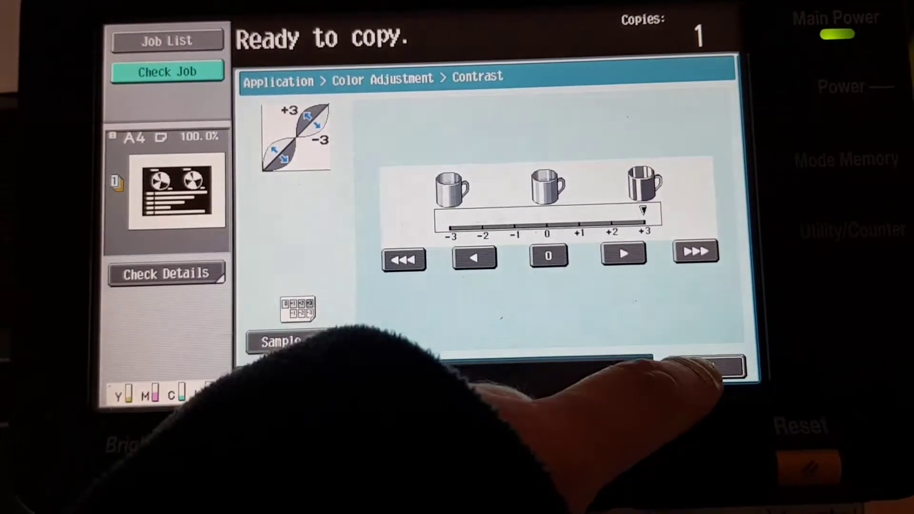
click(711, 375)
Raise sharpness to +3 and copy density to +3.
click(568, 300)
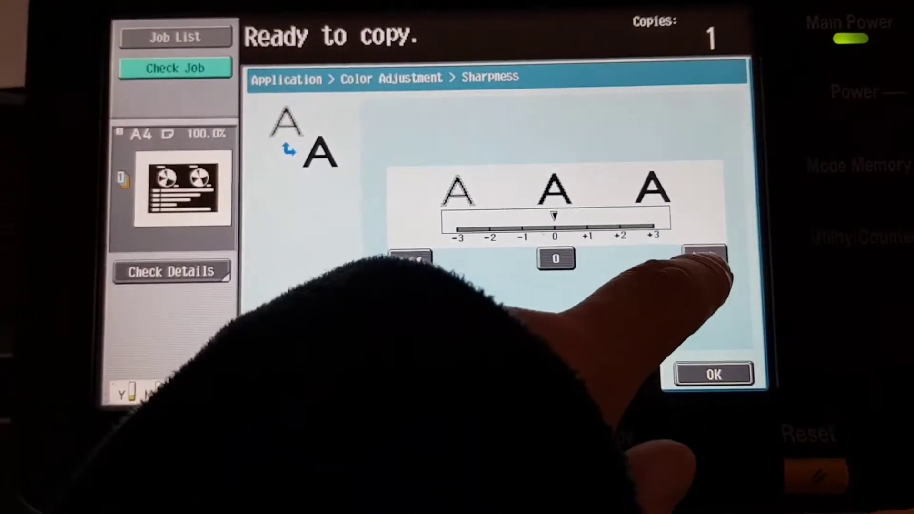
click(710, 256)
click(707, 357)
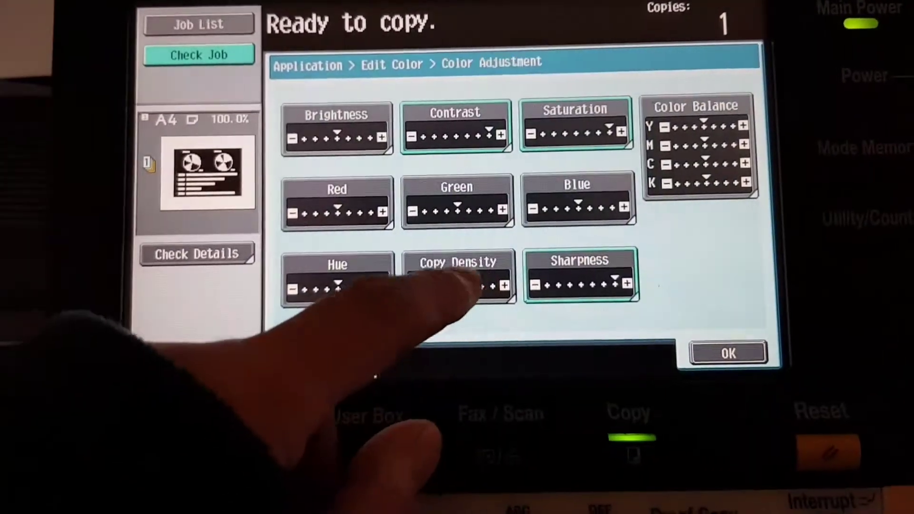
click(460, 262)
click(639, 243)
click(704, 243)
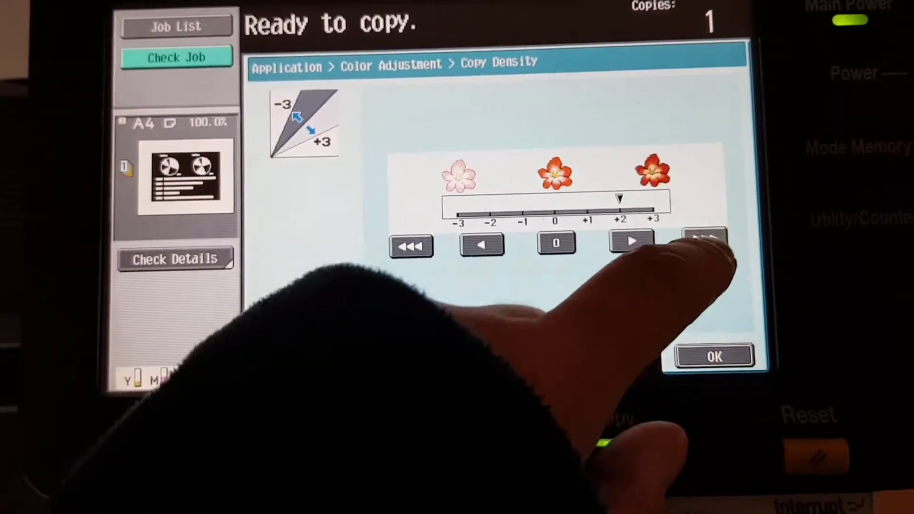
click(720, 356)
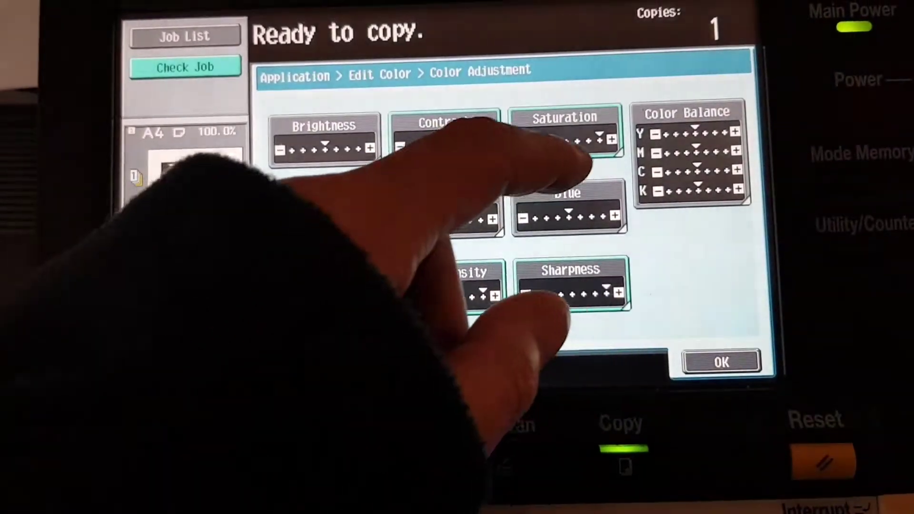
In Color Balance raise cyan, leave black unchanged, and confirm the colour adjustments.
click(682, 144)
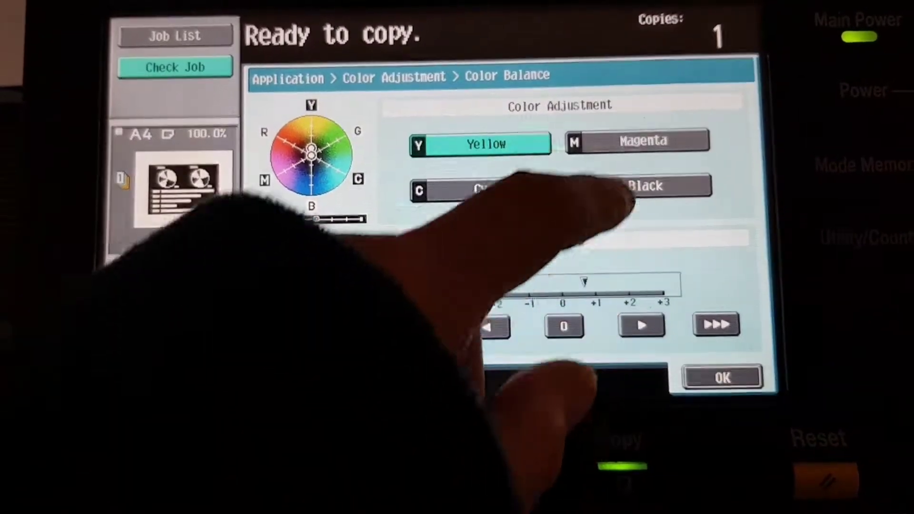
click(640, 148)
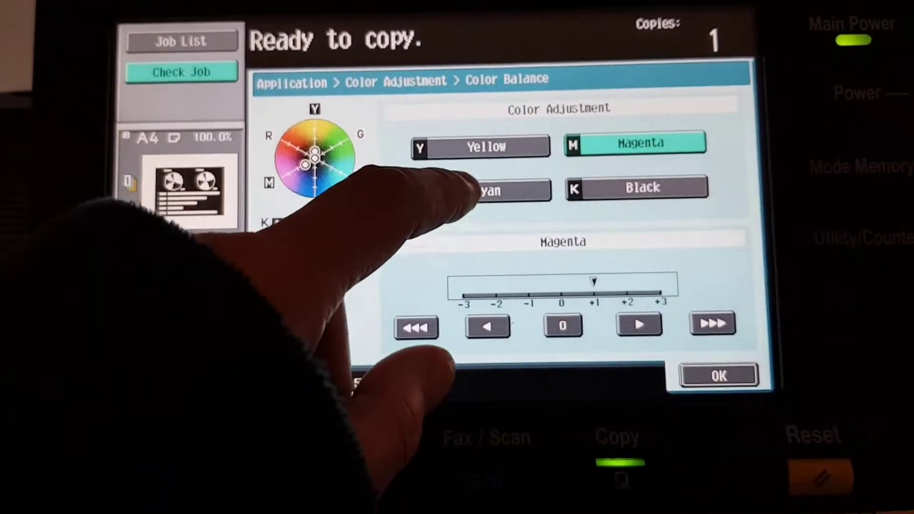
click(475, 183)
click(647, 319)
click(646, 319)
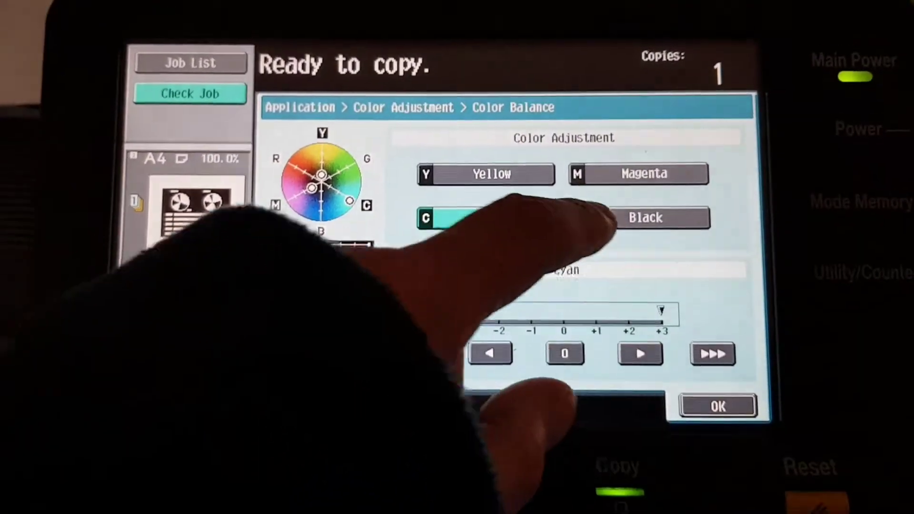
click(640, 177)
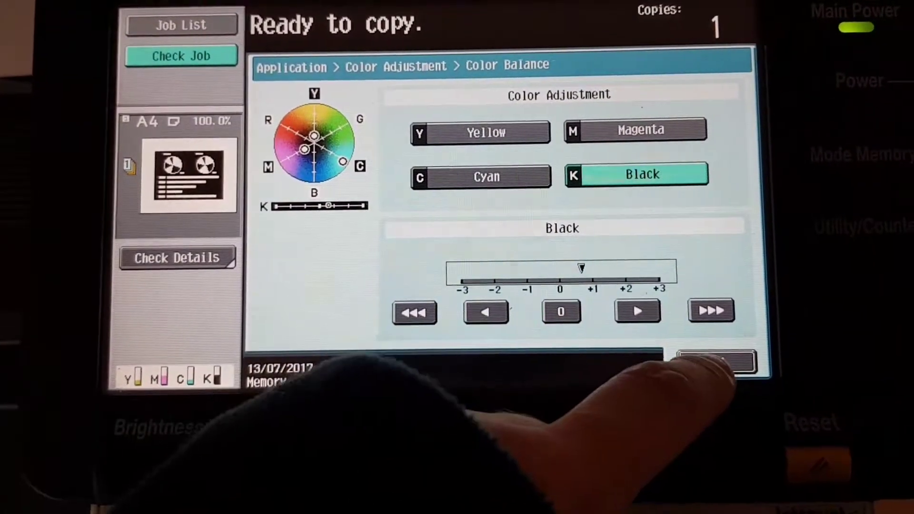
click(728, 374)
click(714, 354)
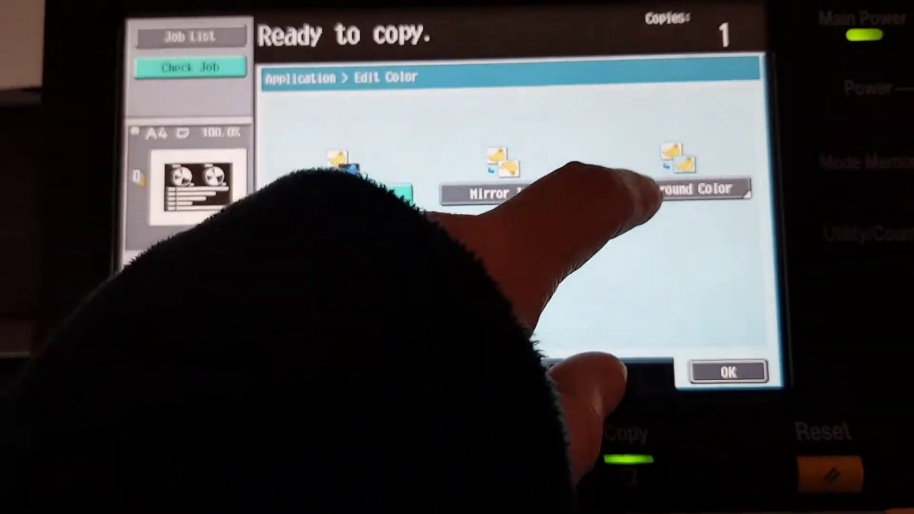
Choose Orange from the second page of background colours.
click(679, 182)
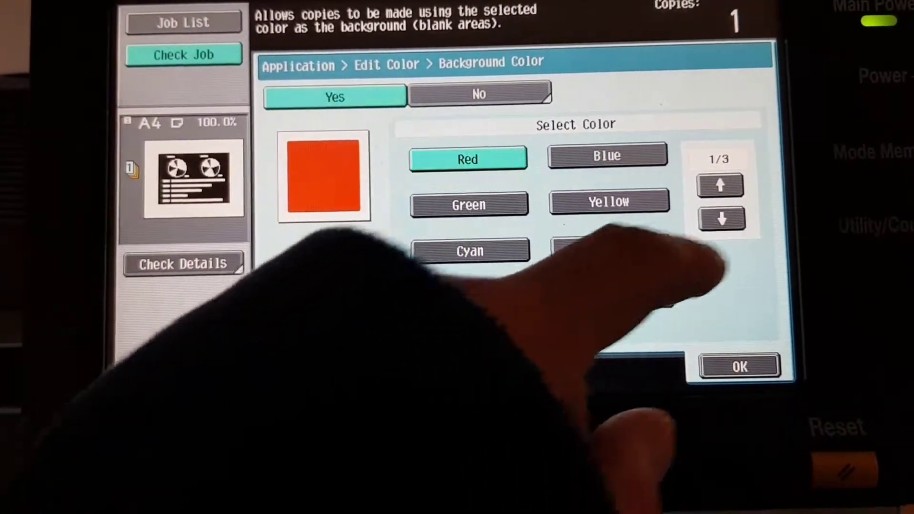
click(712, 219)
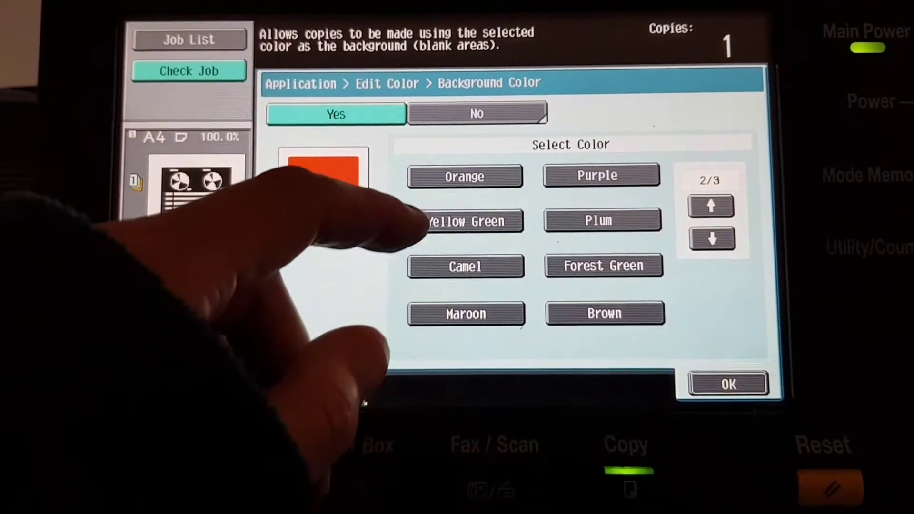
click(457, 178)
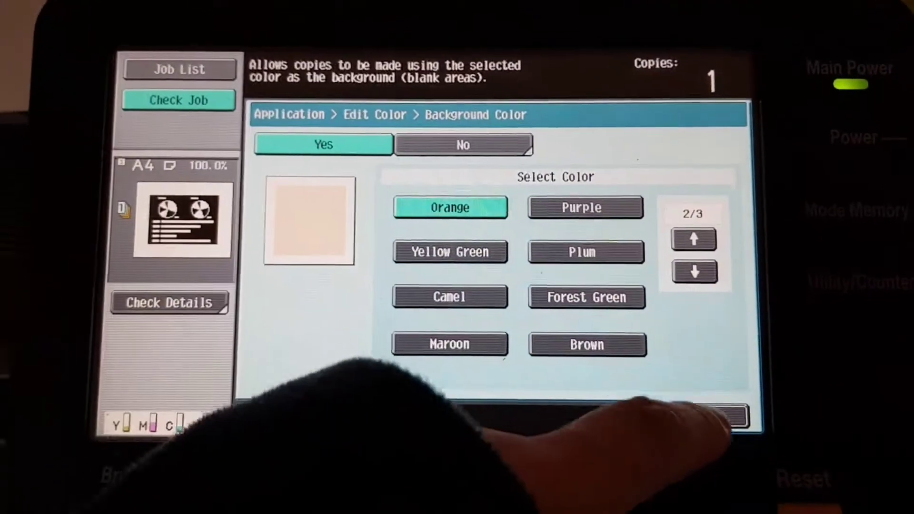
click(721, 418)
Check black colour balance stays at +1 and confirm, closing colour editing.
click(400, 299)
click(685, 200)
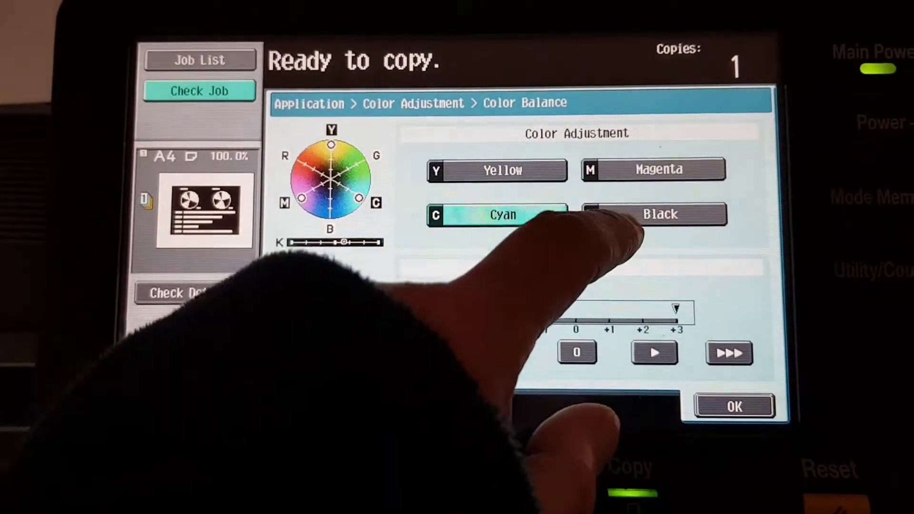
click(664, 213)
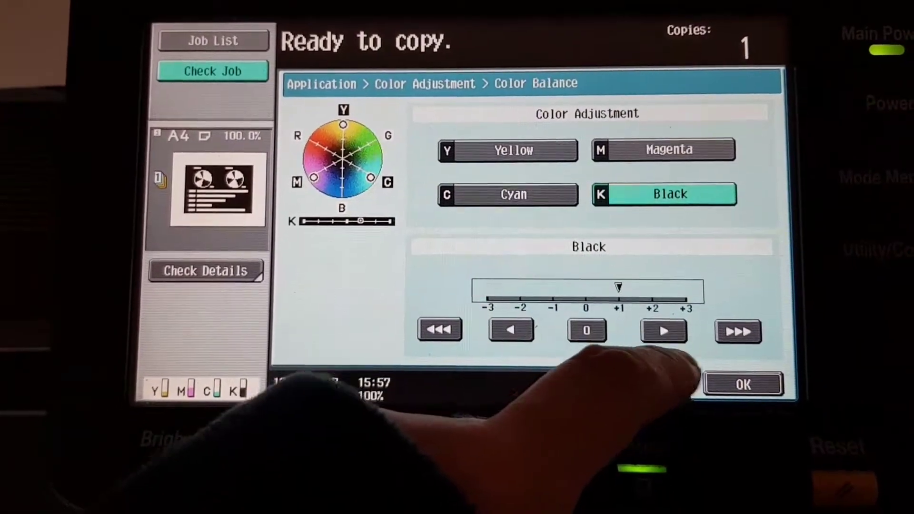
click(746, 395)
click(715, 389)
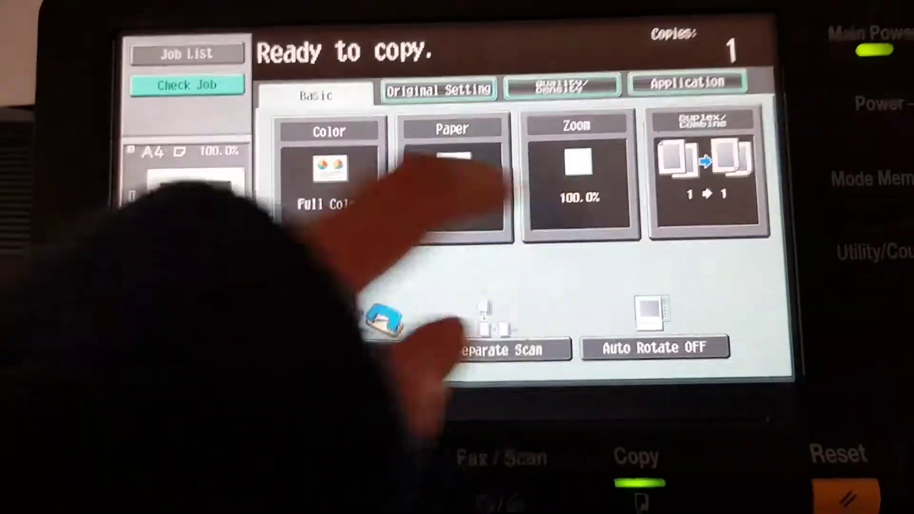
From the Zoom settings, go into separate XY zoom for the 156% value.
click(578, 175)
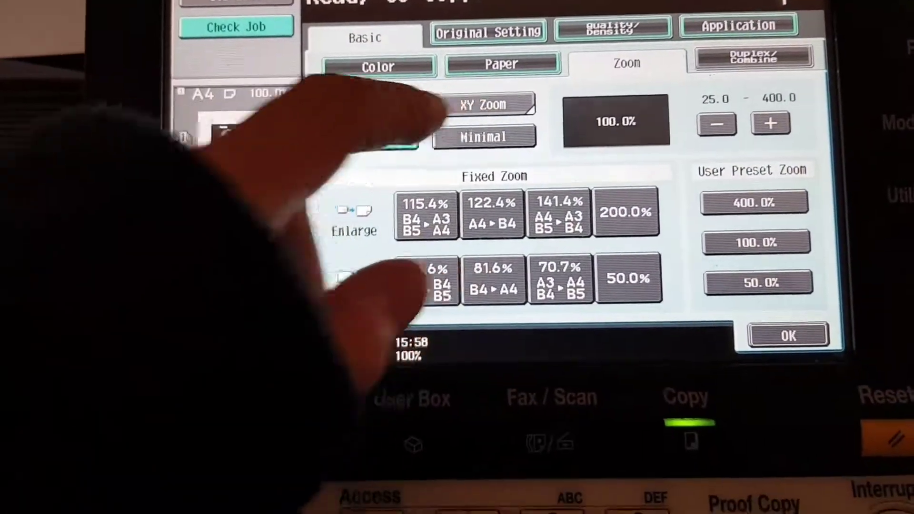
click(484, 104)
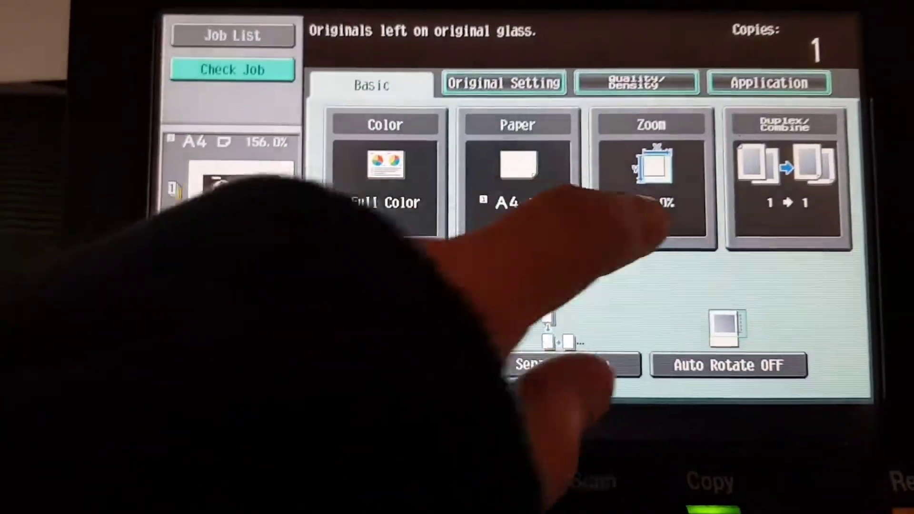
Confirm the XY zoom at 75.0%.
click(668, 243)
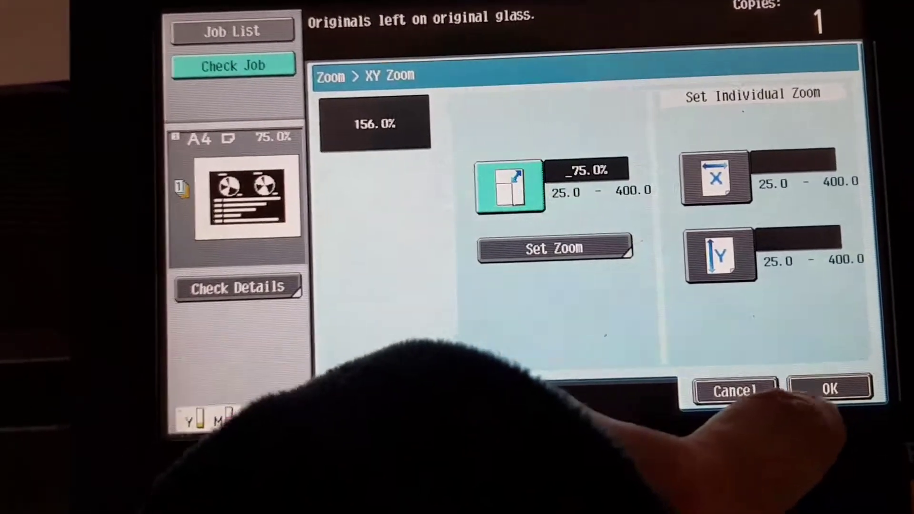
click(762, 441)
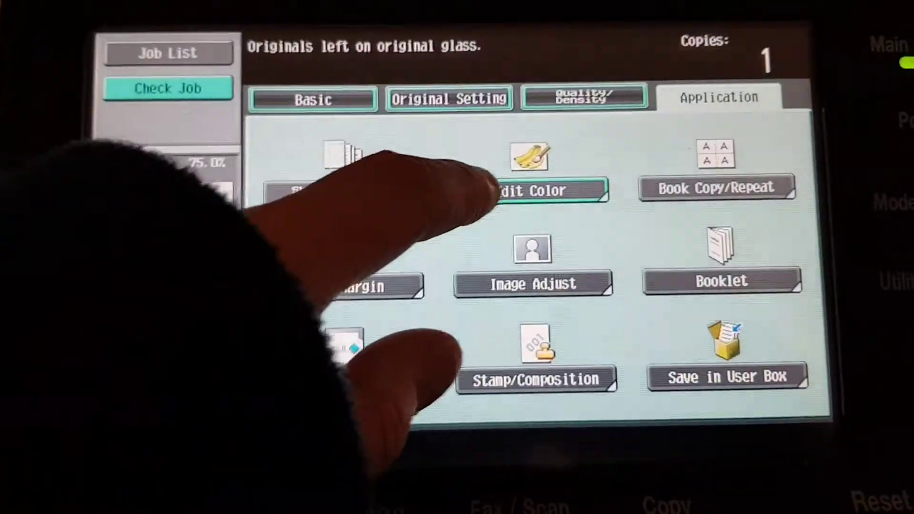
click(552, 171)
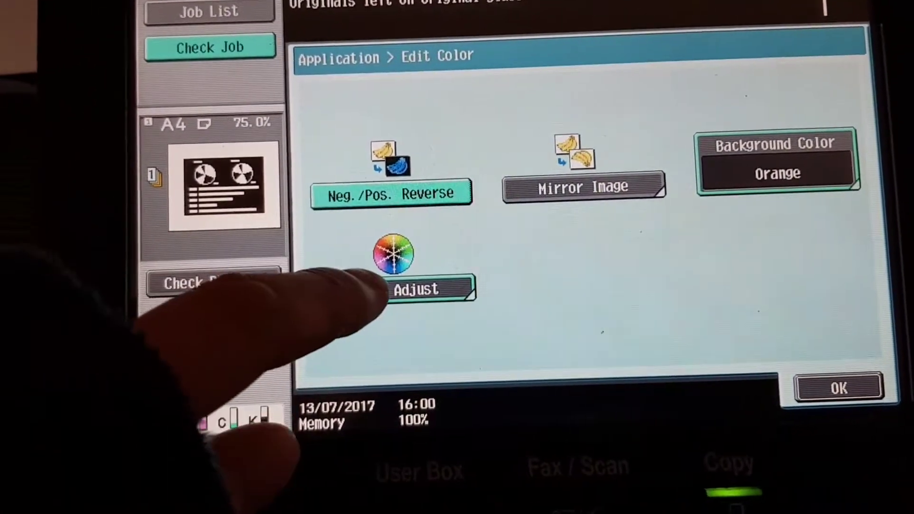
click(429, 293)
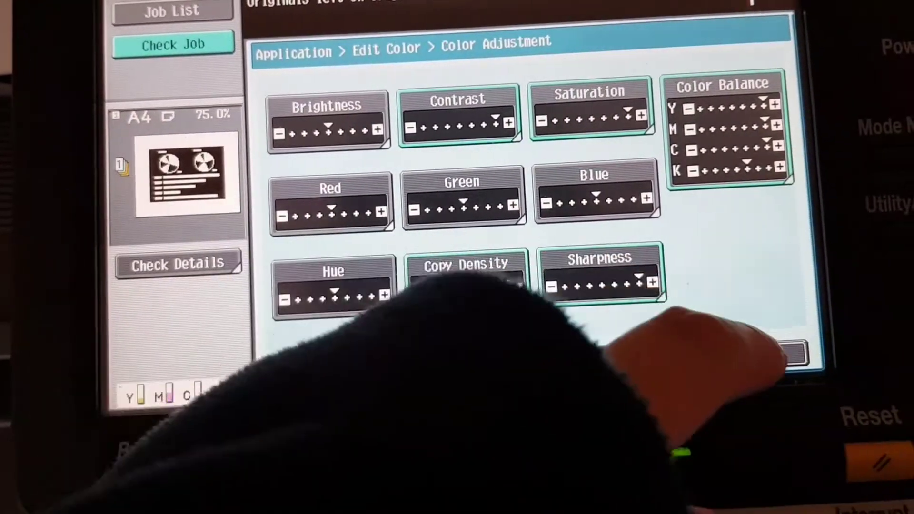
click(768, 356)
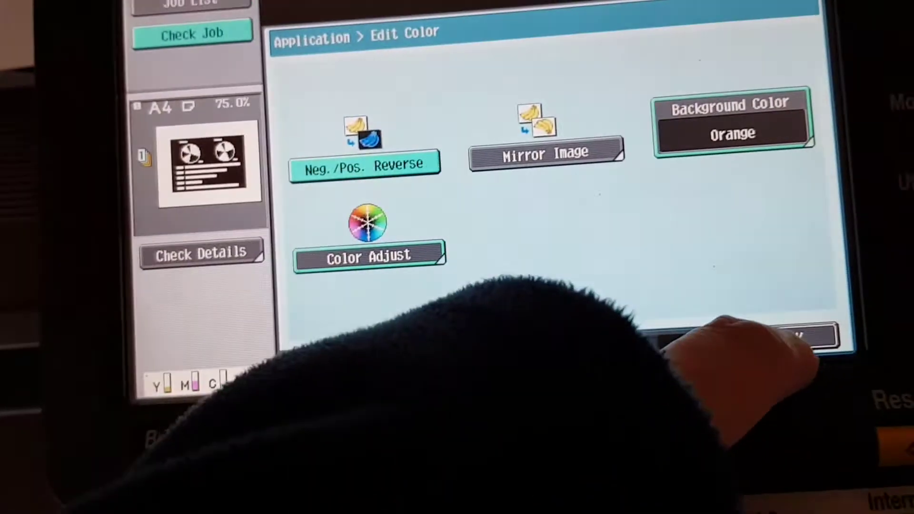
click(796, 334)
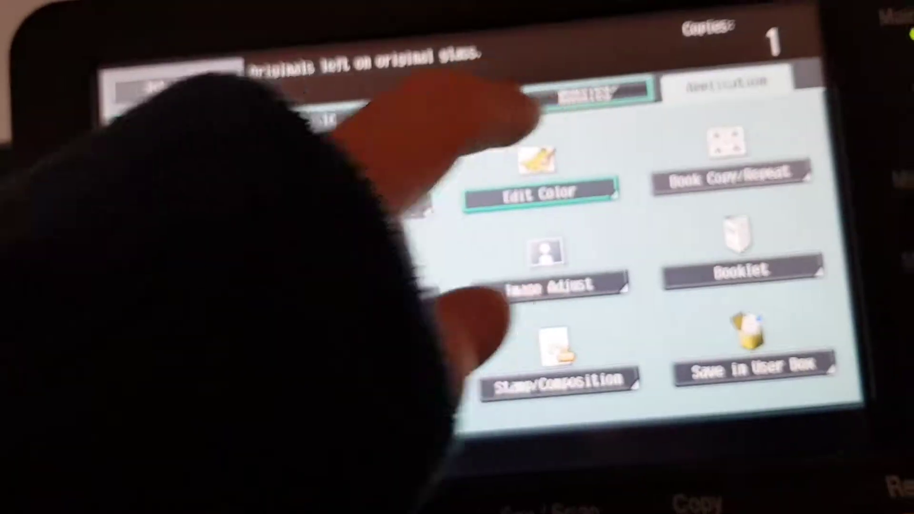
With Copied Paper as original type, switch on Glossy in Quality/Density.
click(607, 89)
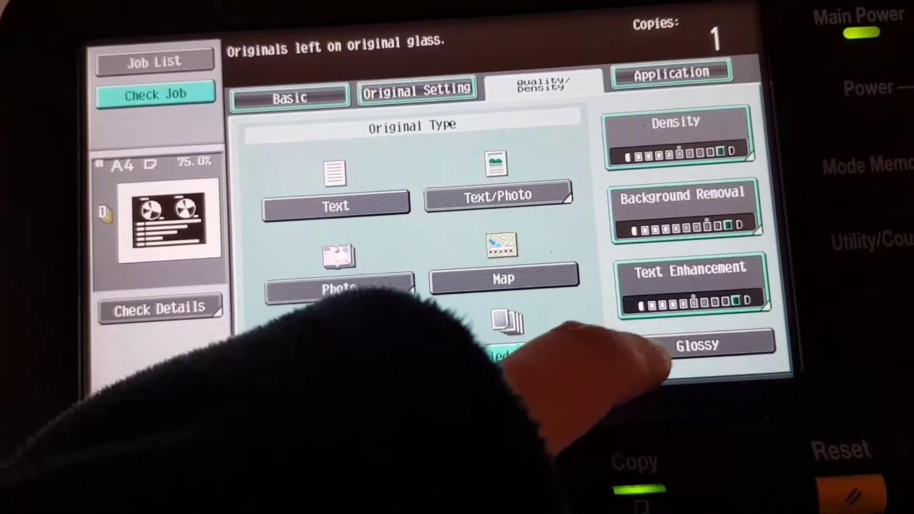
click(714, 353)
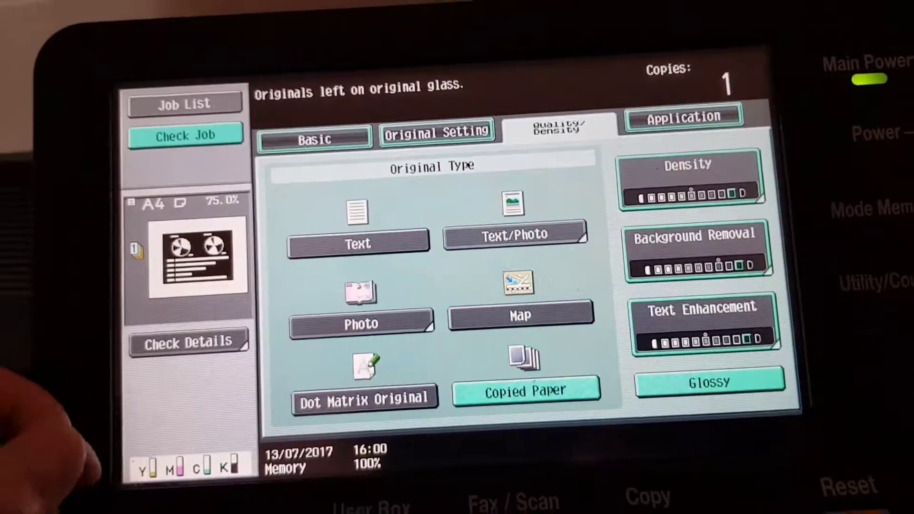